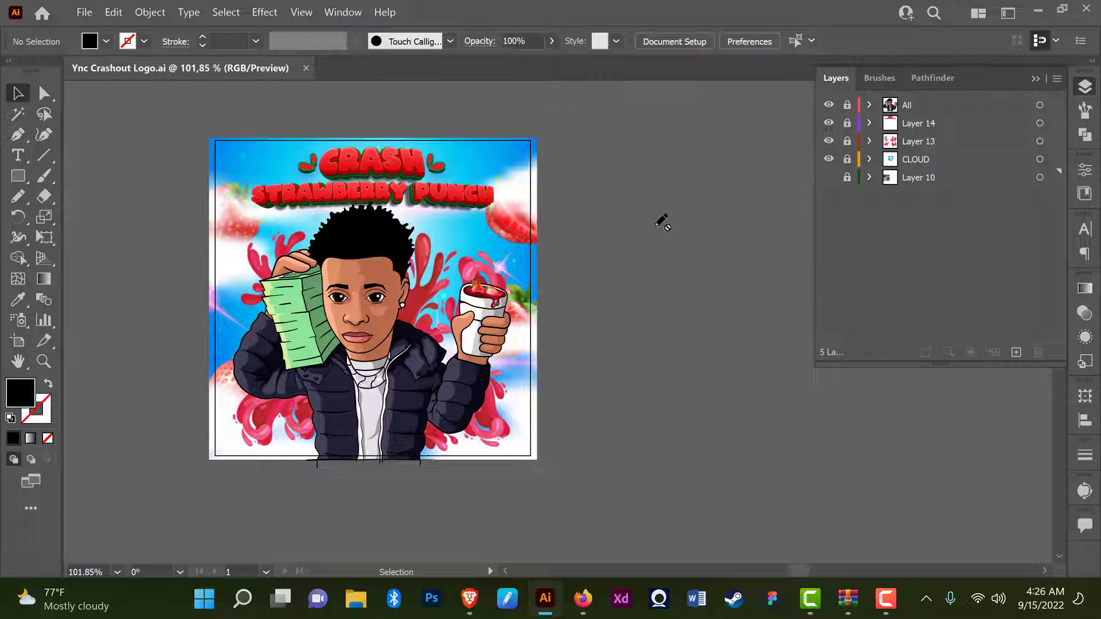
- Lock Layer 13 and unlock the CLOUD layer for editing
left_click(847, 141)
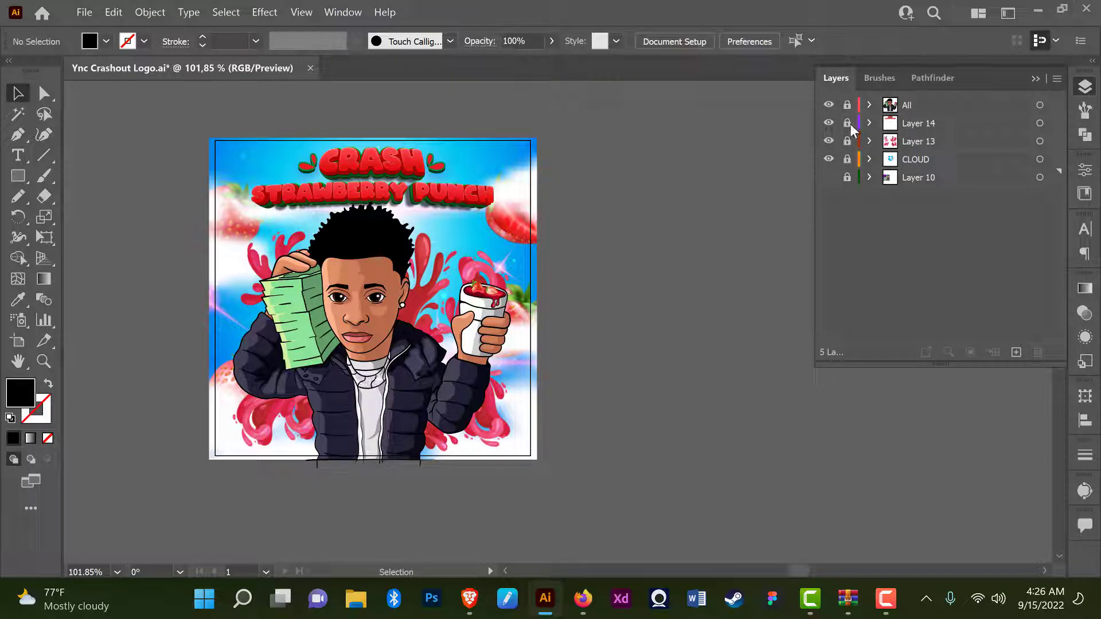
left_click(848, 159)
left_click(890, 214)
- Duplicate the lower-left strawberry onto the pasteboard right of the poster
left_click(232, 387)
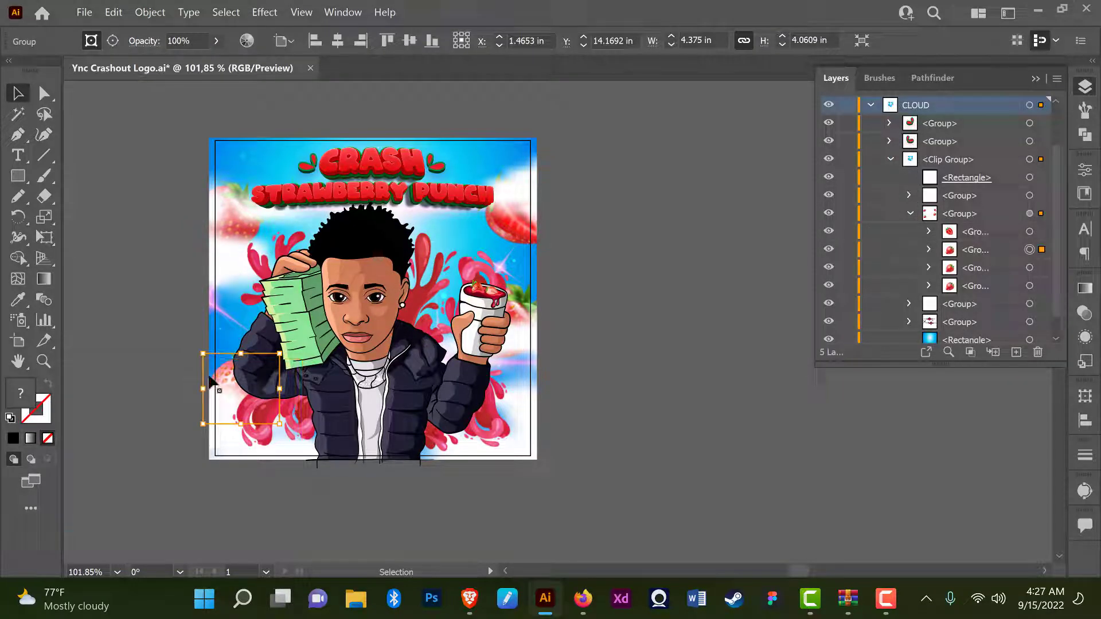
key("a")
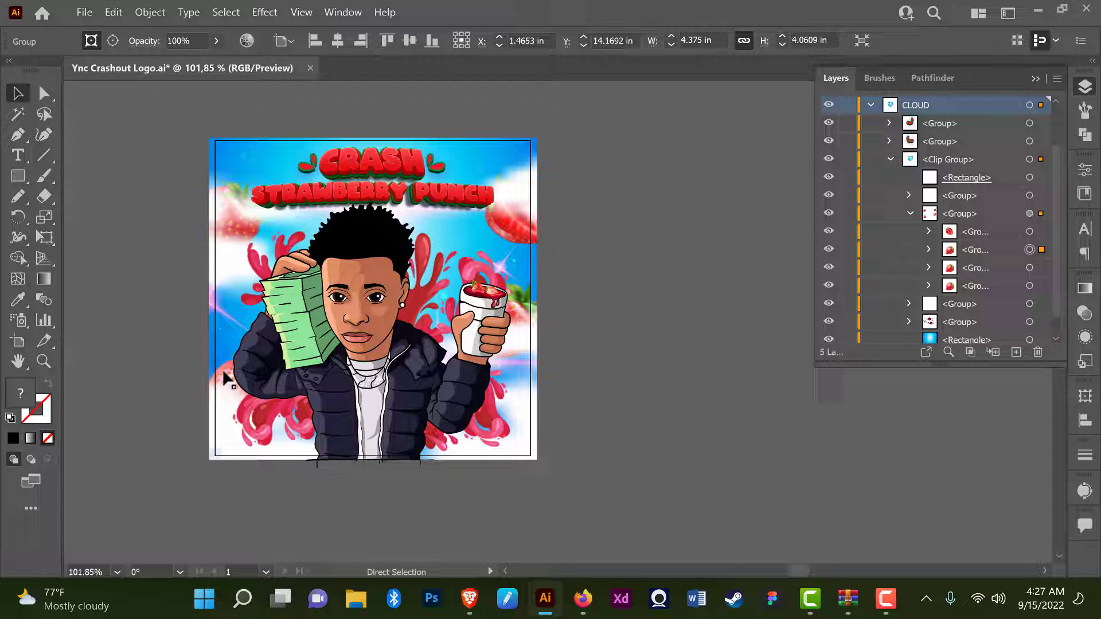
key("ctrl+alt")
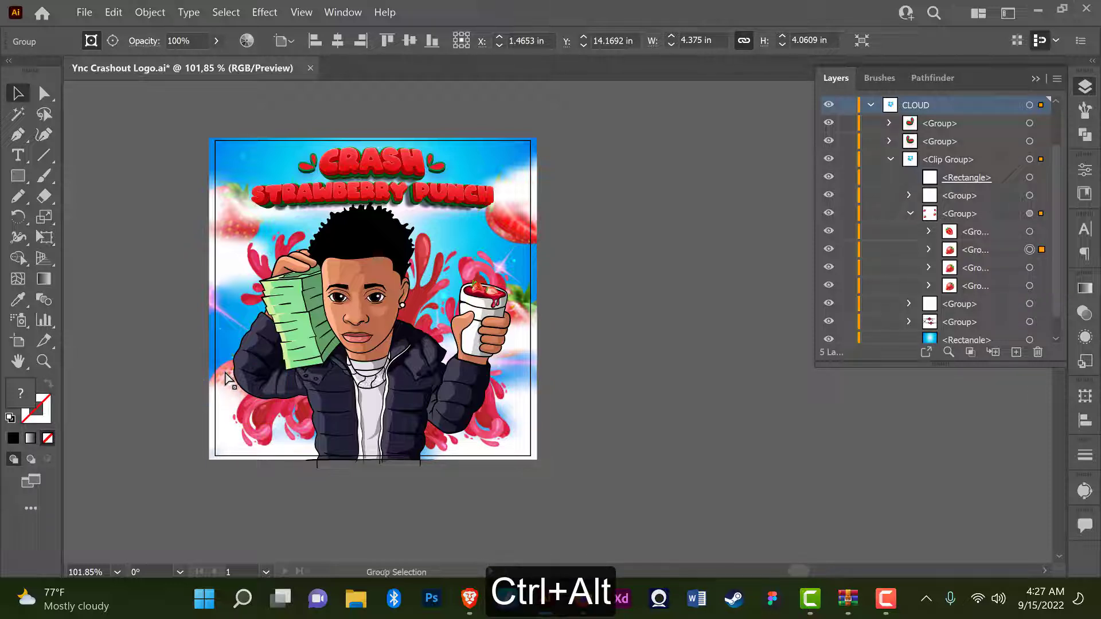
mouse_move(226, 378)
left_mouse_down()
mouse_move(610, 320)
mouse_move(633, 297)
left_mouse_up()
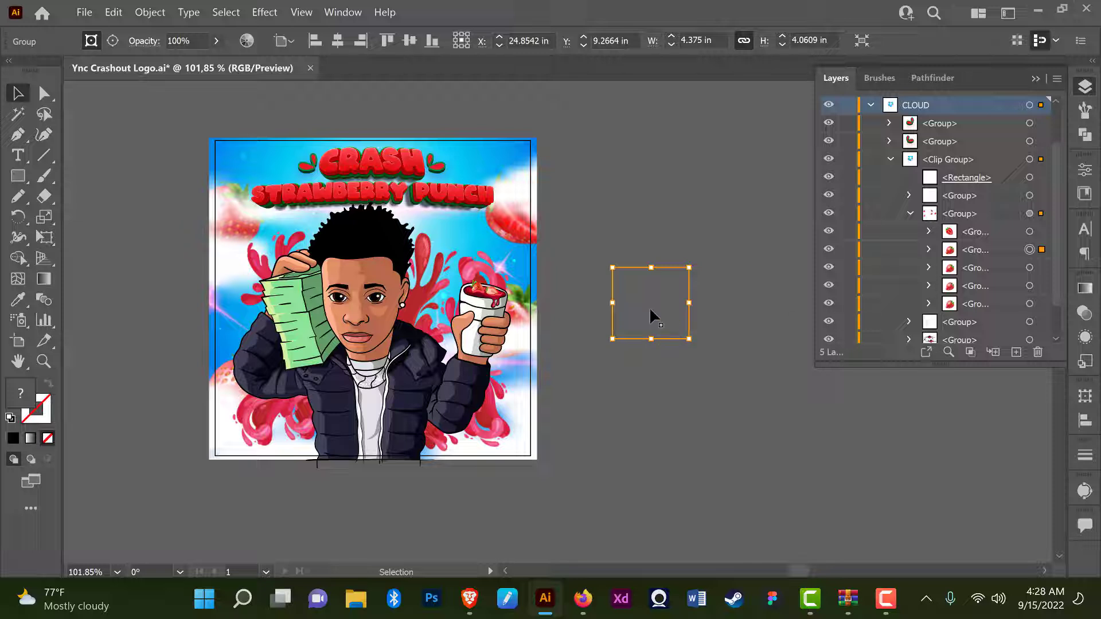
- Release the strawberry copy from the clip group and collapse its Layers rows
left_click(977, 251)
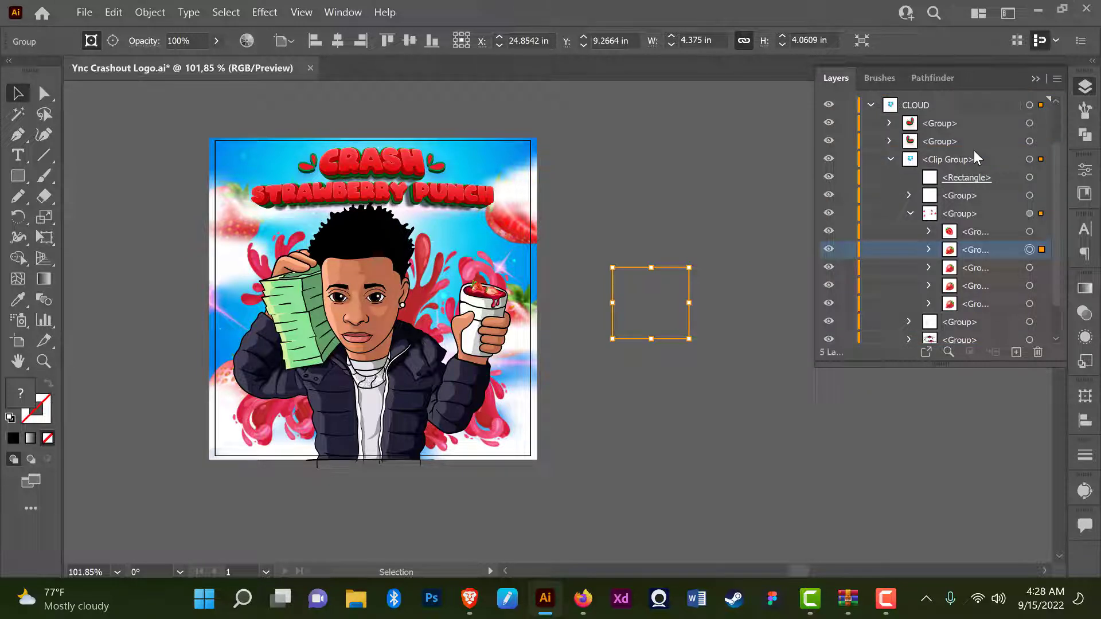
key("shift+ctrl+e")
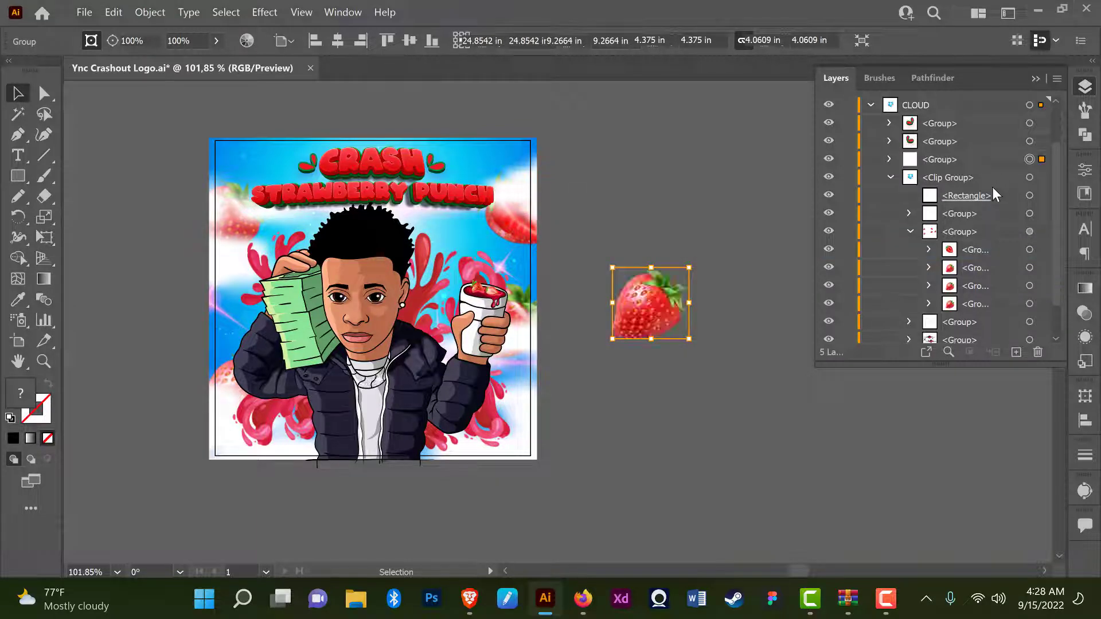
left_click(911, 230)
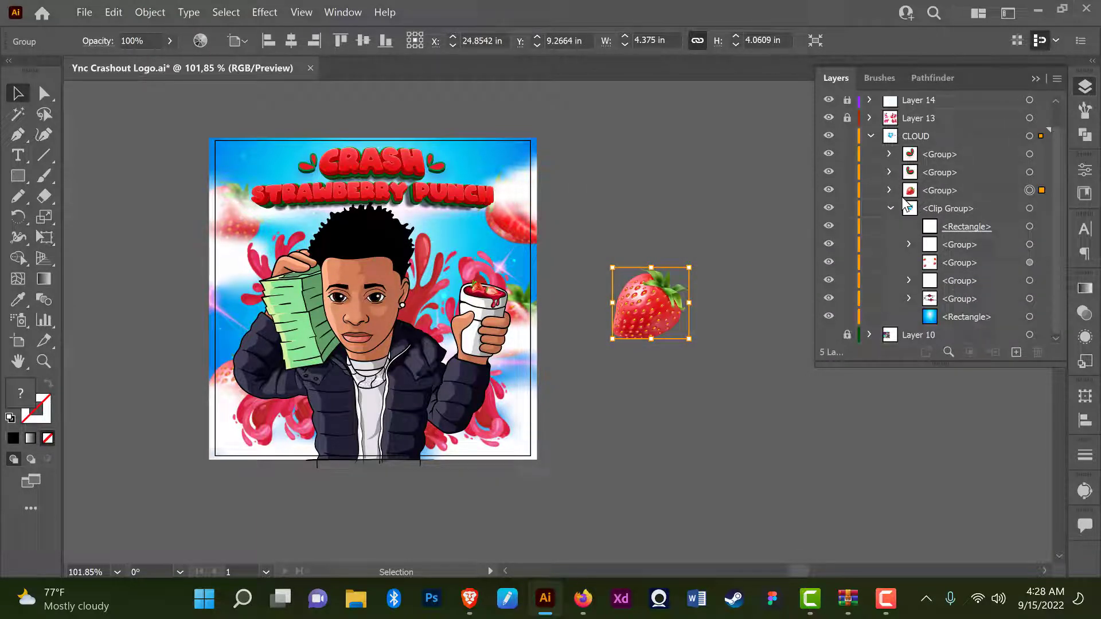
left_click(890, 209)
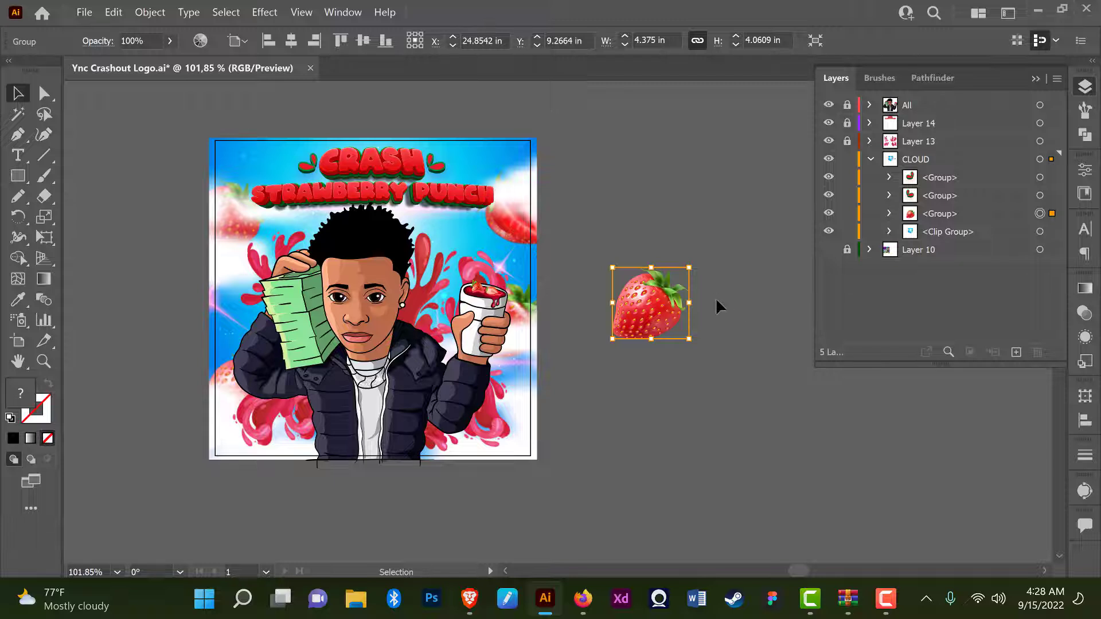
- Nudge the strawberry copy into place, hide selection edges, and frame it in view
left_click_drag(715, 299, 591, 294)
mouse_move(514, 275)
left_mouse_down()
mouse_move(521, 286)
mouse_move(548, 279)
left_mouse_up()
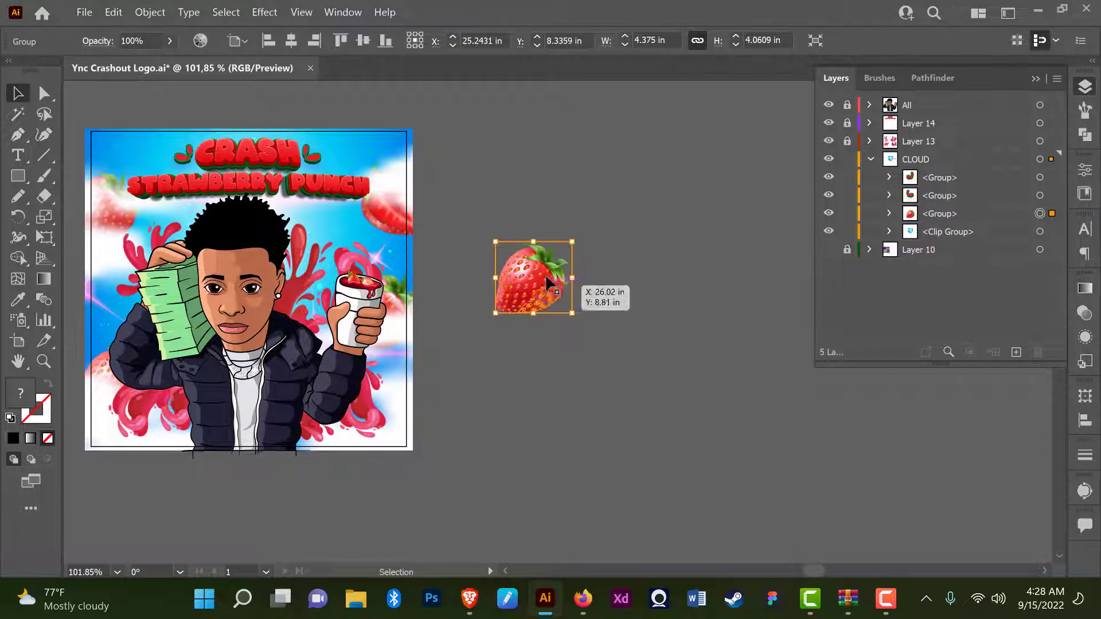
scroll(547, 278, "up", 3)
scroll(516, 318, "up", 2)
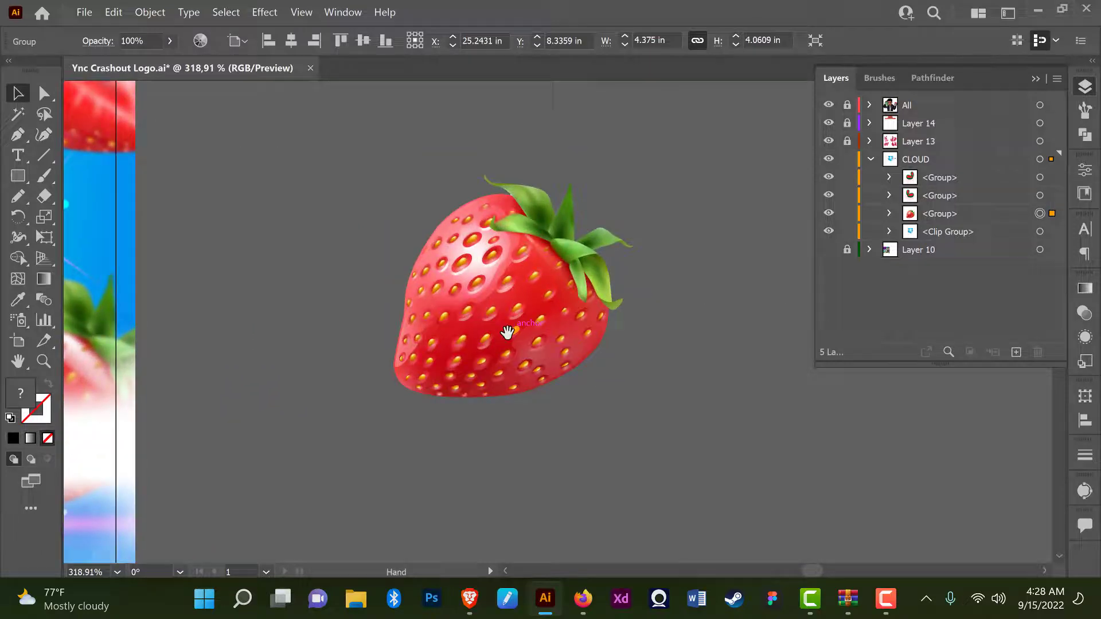
left_click_drag(508, 334, 422, 332)
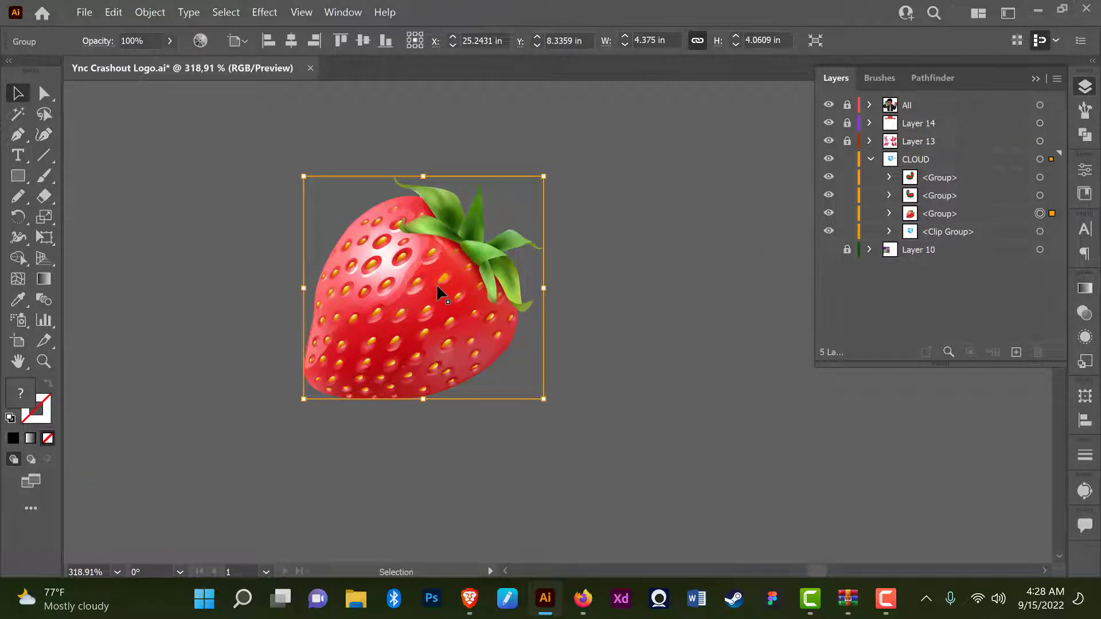
key("ctrl+h")
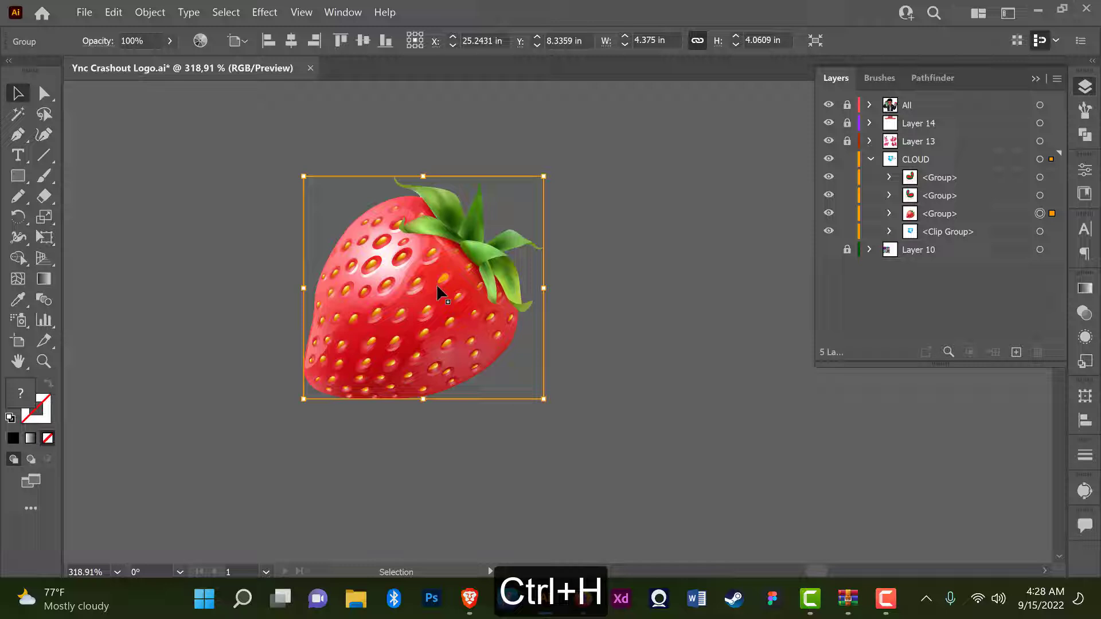
mouse_move(438, 289)
left_mouse_down()
mouse_move(342, 307)
mouse_move(447, 277)
mouse_move(455, 286)
left_mouse_up()
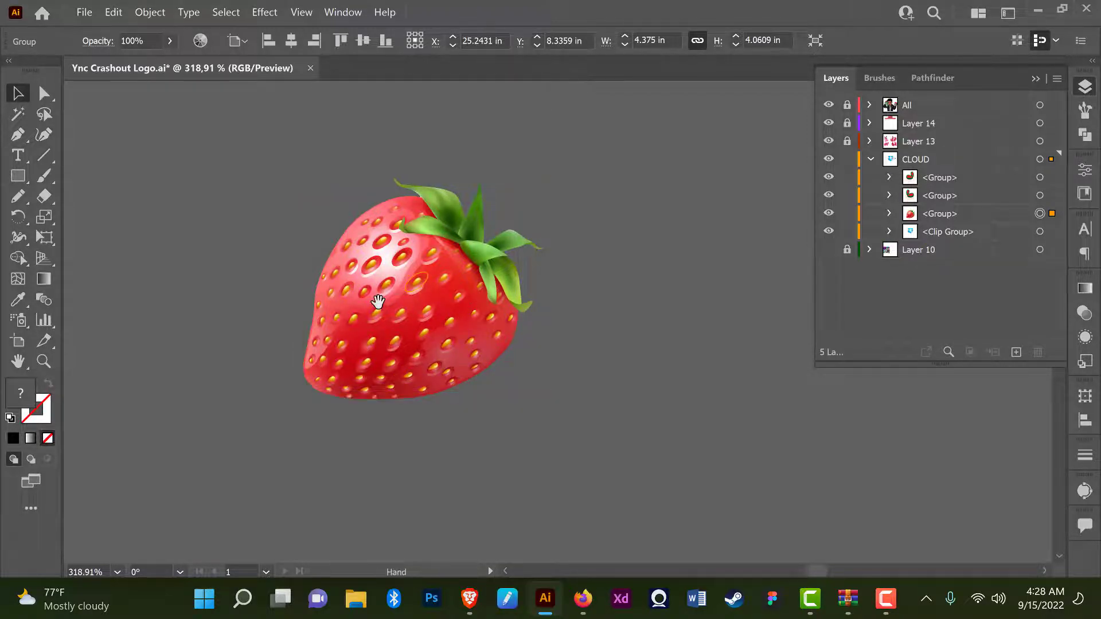
mouse_move(464, 293)
left_mouse_down()
mouse_move(602, 286)
mouse_move(216, 319)
left_mouse_up()
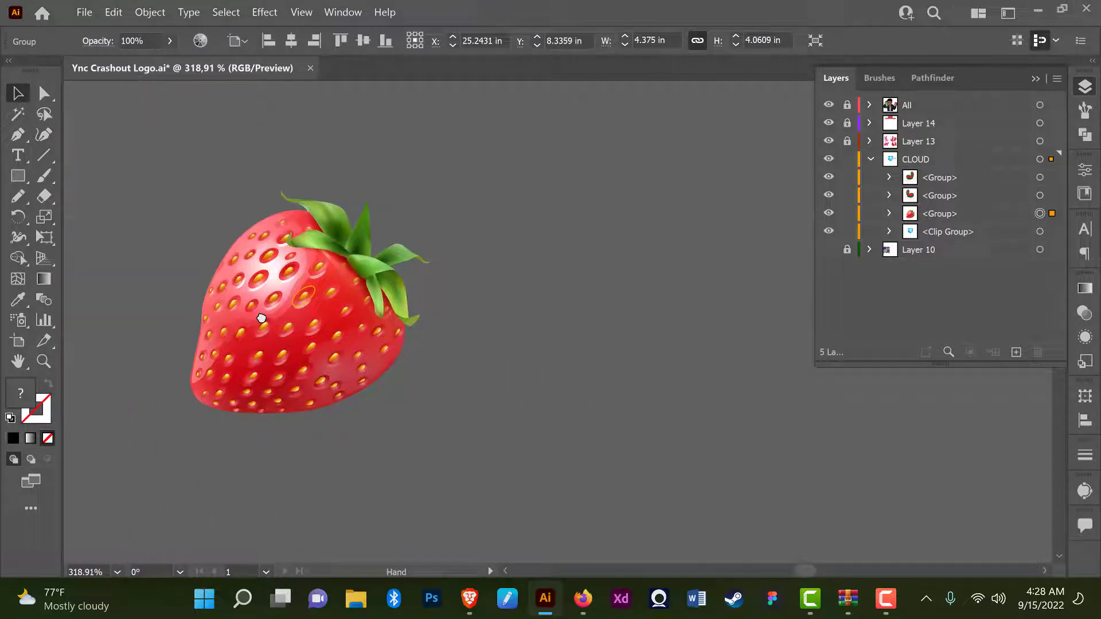
left_click_drag(340, 327, 320, 317)
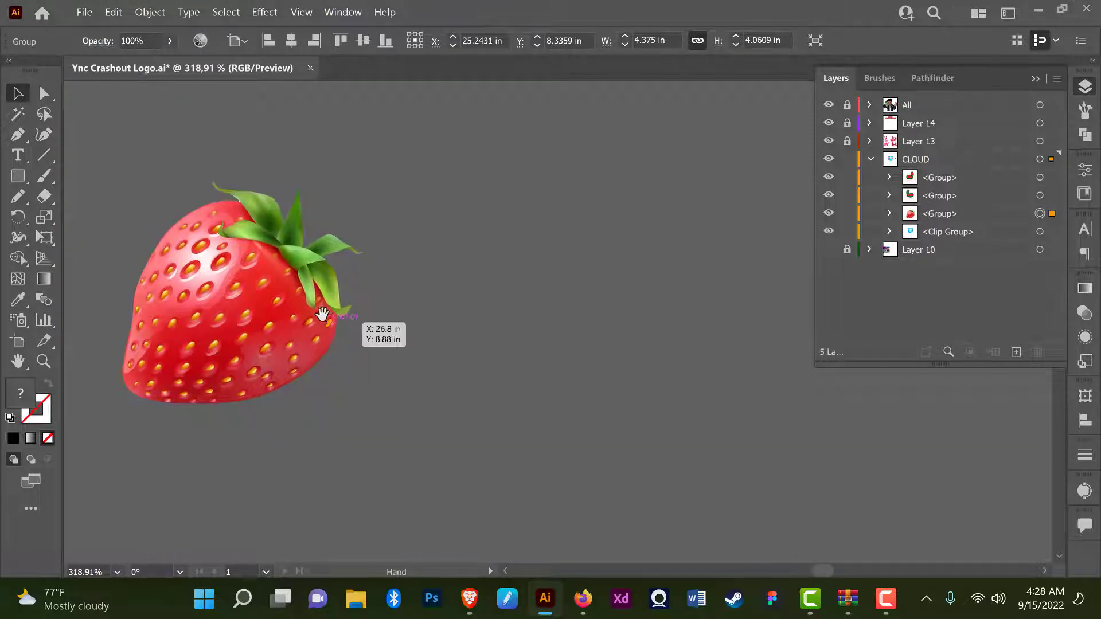
scroll(425, 290, "down", 2)
scroll(367, 298, "down", 1)
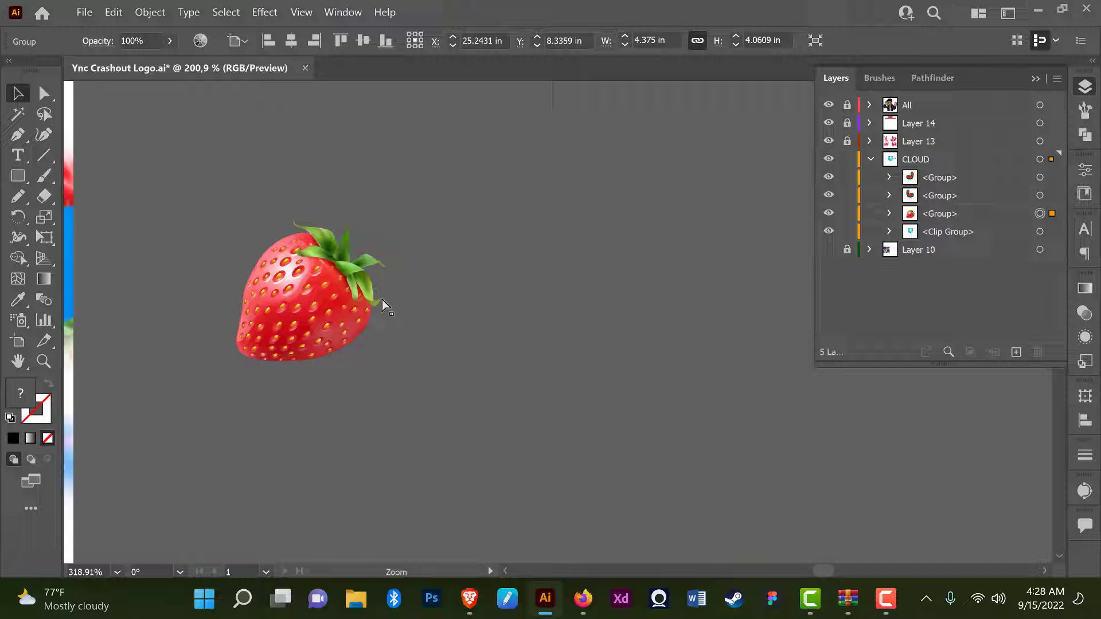
left_click_drag(335, 294, 278, 266)
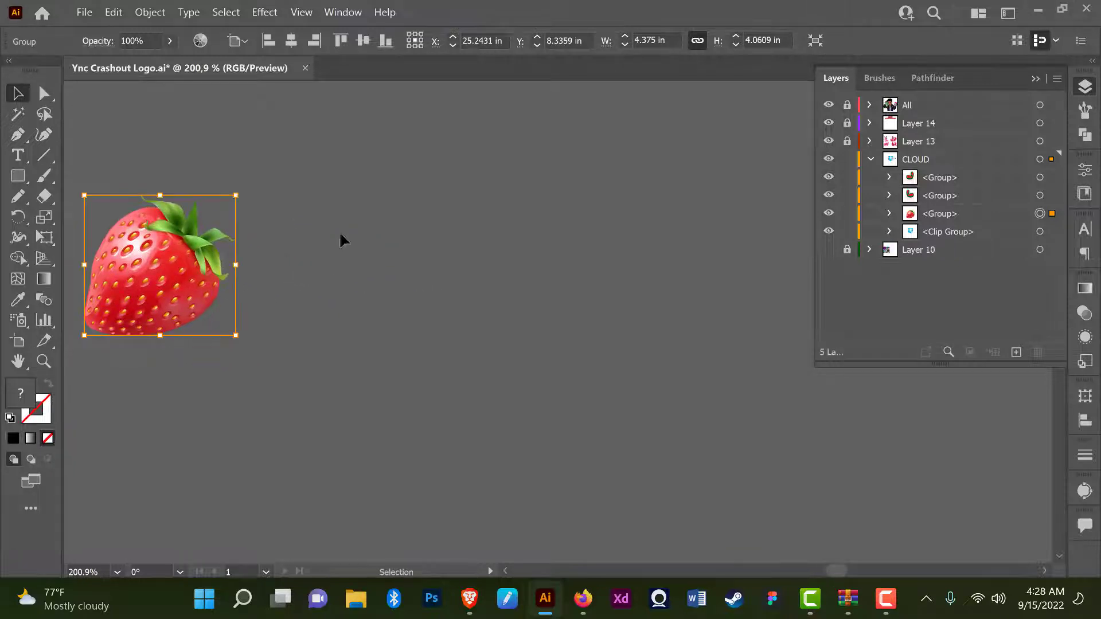
- Apply Gaussian Blur to the strawberry copy, previewing a radius of about 2.78 pixels
left_click(262, 14)
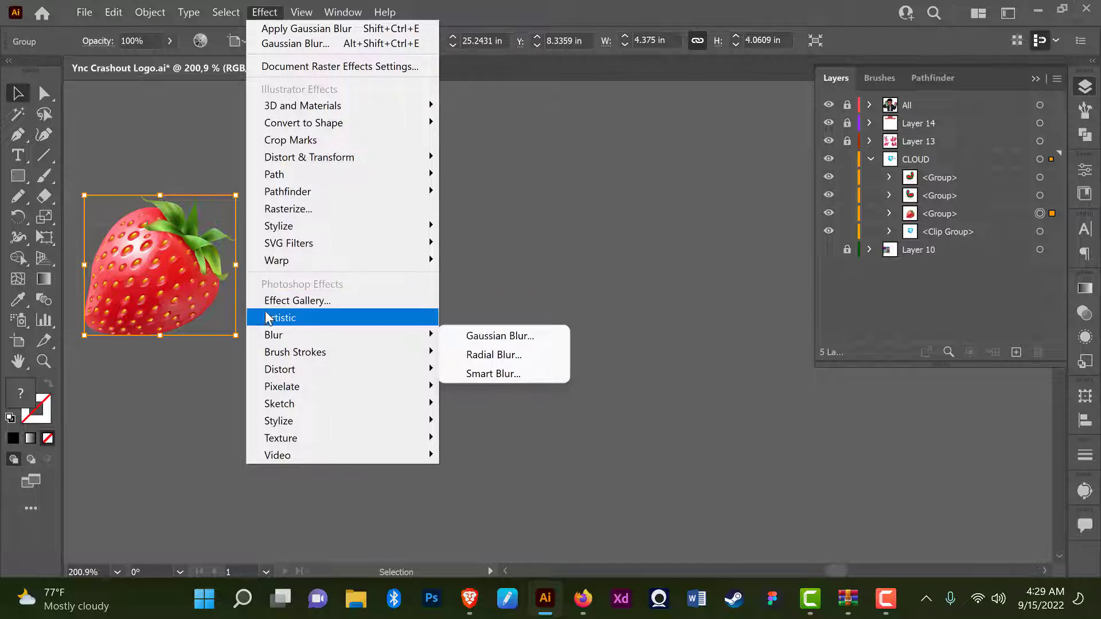
mouse_move(345, 334)
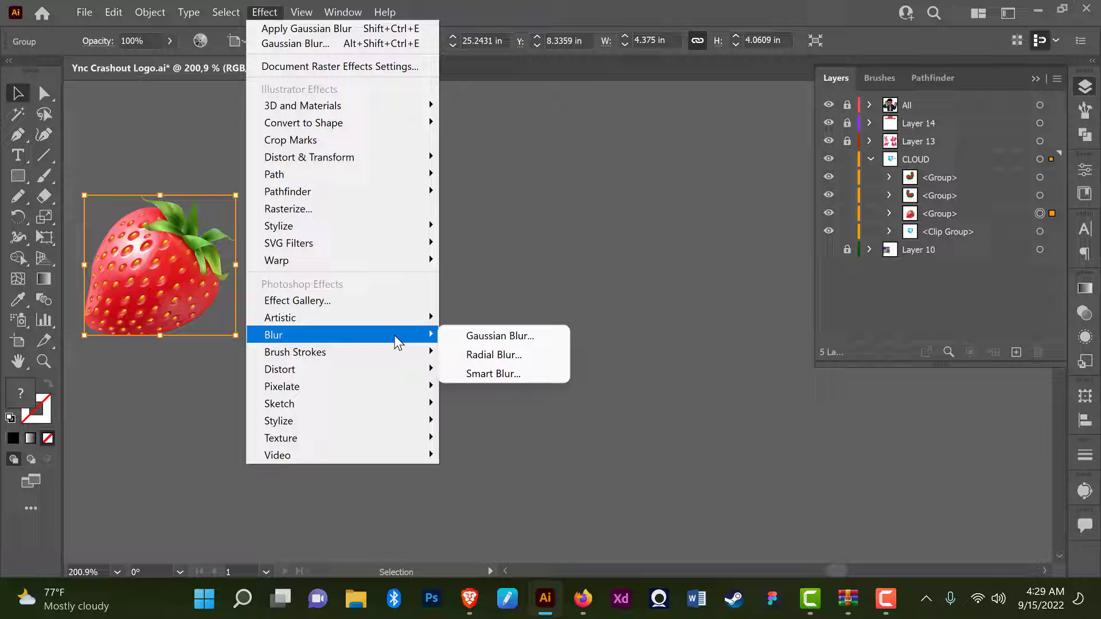
left_click(503, 335)
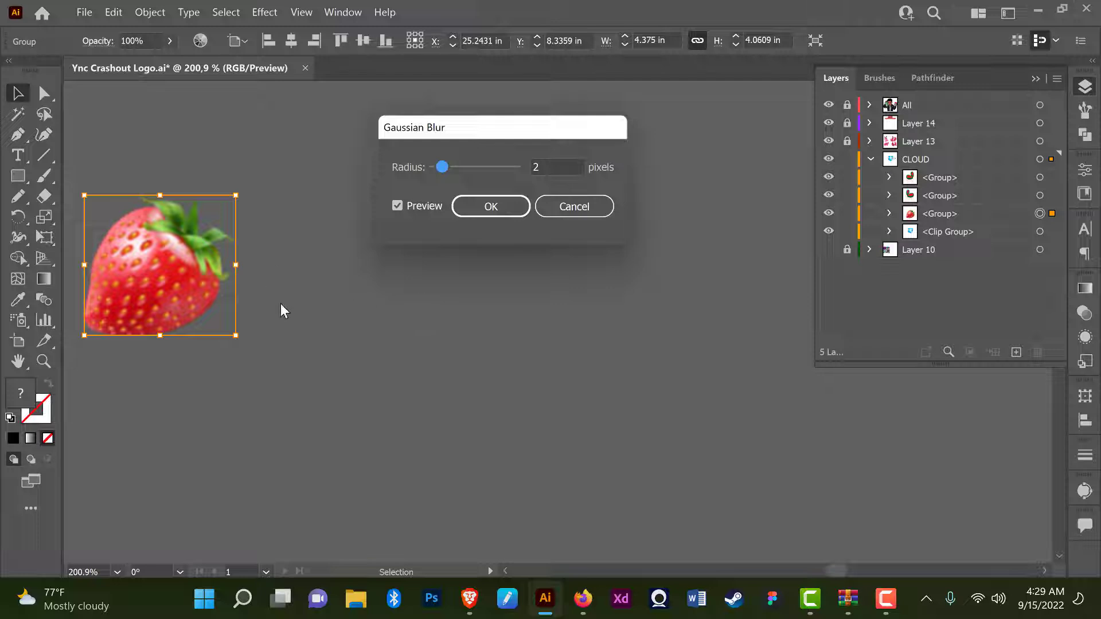
left_click_drag(461, 134, 433, 121)
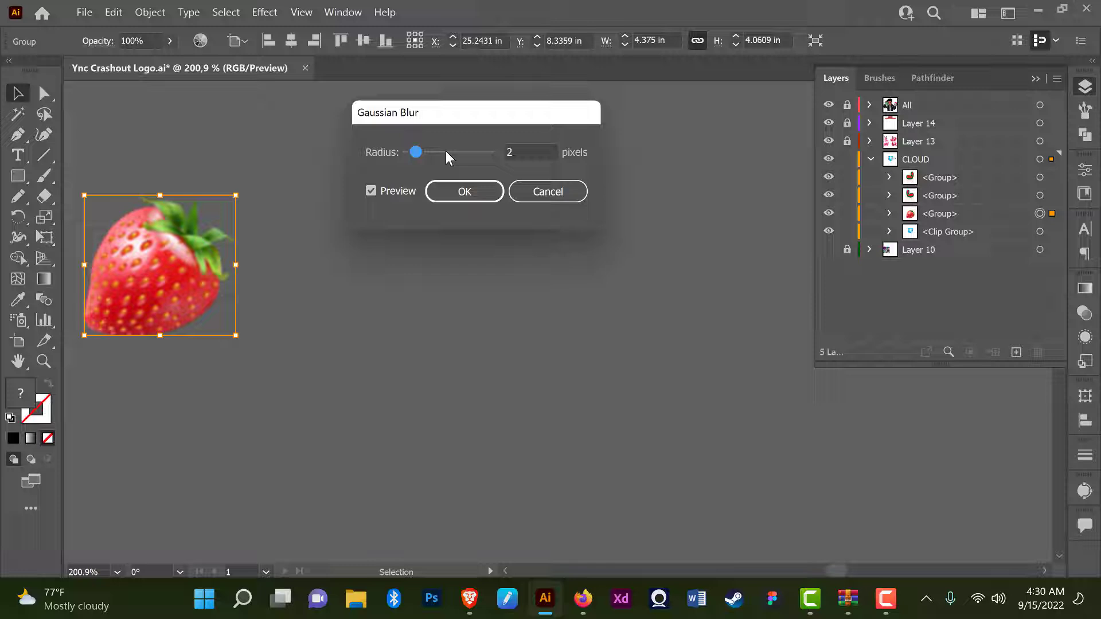
left_click_drag(418, 152, 426, 158)
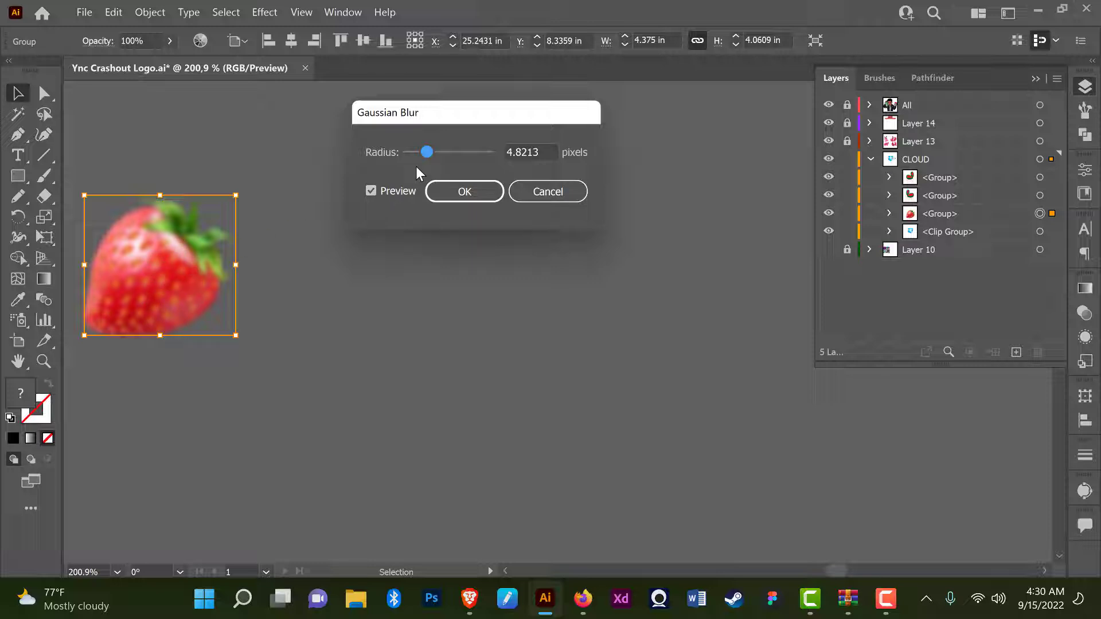
left_click_drag(429, 152, 500, 156)
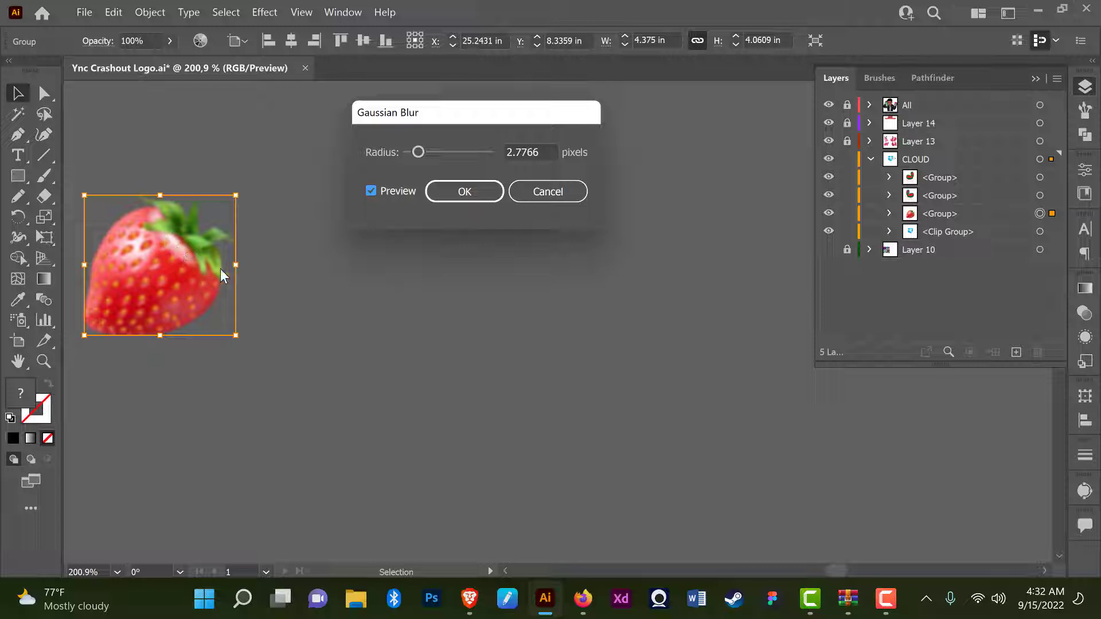
left_click(447, 197)
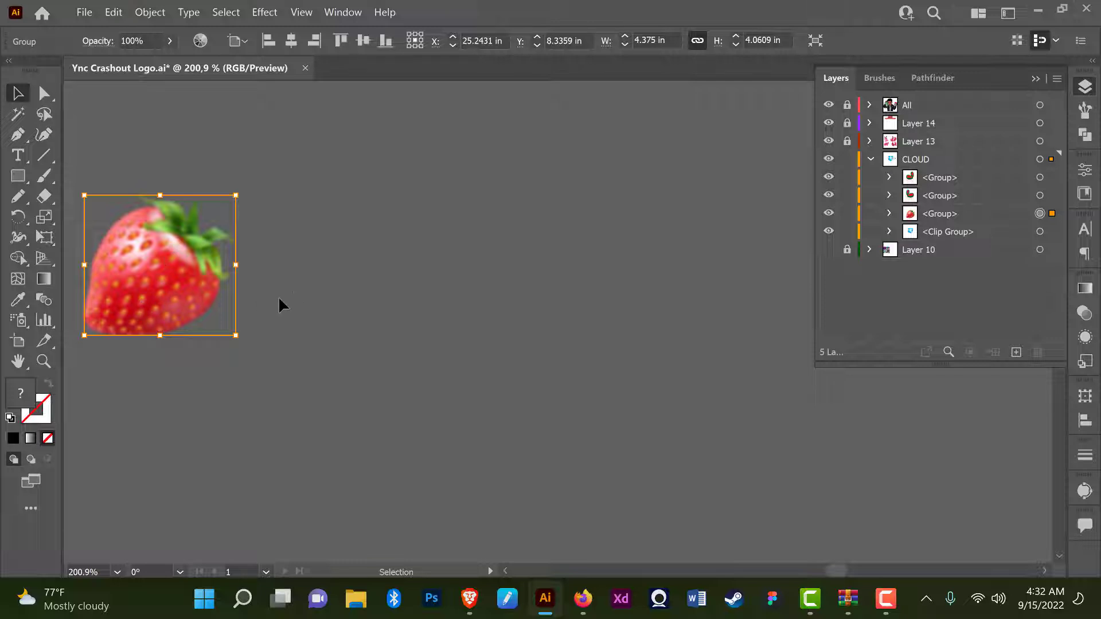
left_click_drag(301, 272, 378, 260)
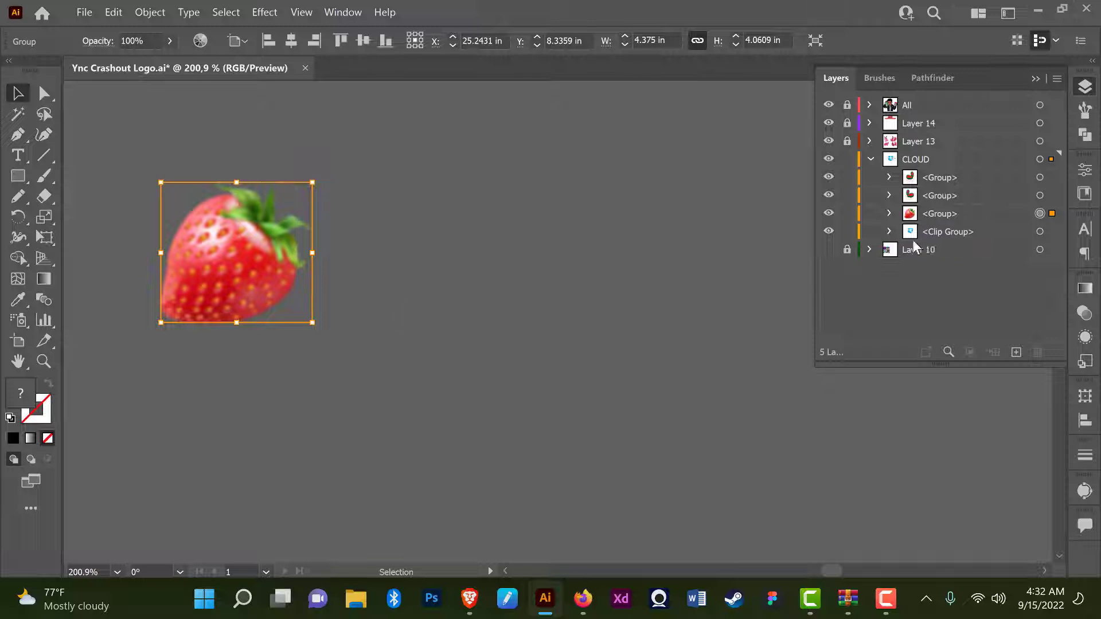
left_click(1019, 213)
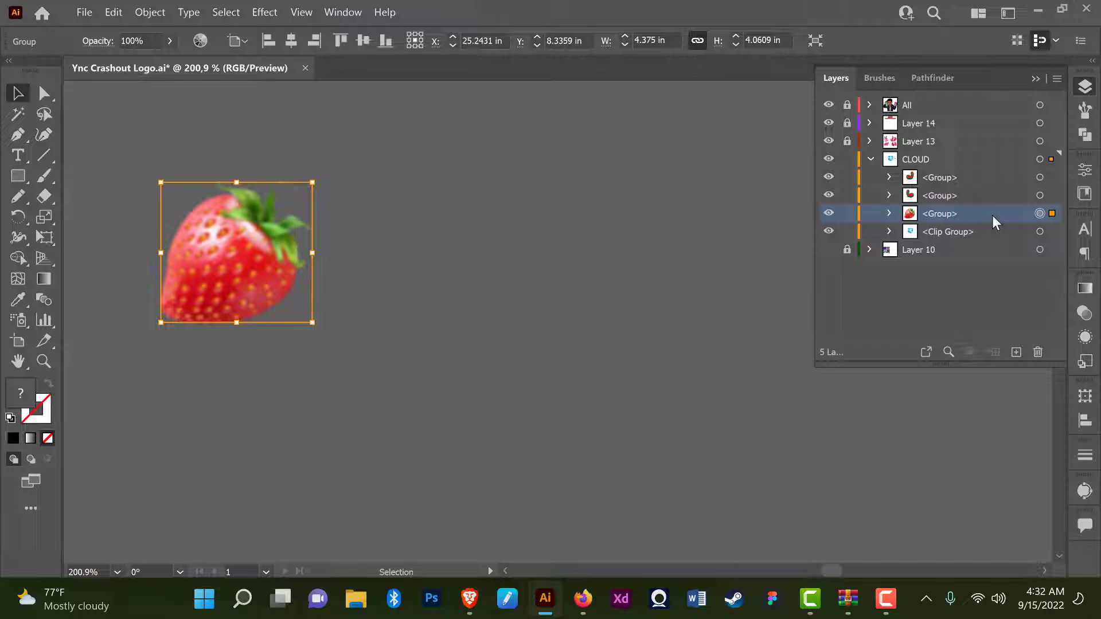
- Show the Appearance panel from the Window menu, then reopen the Window menu
left_click(342, 11)
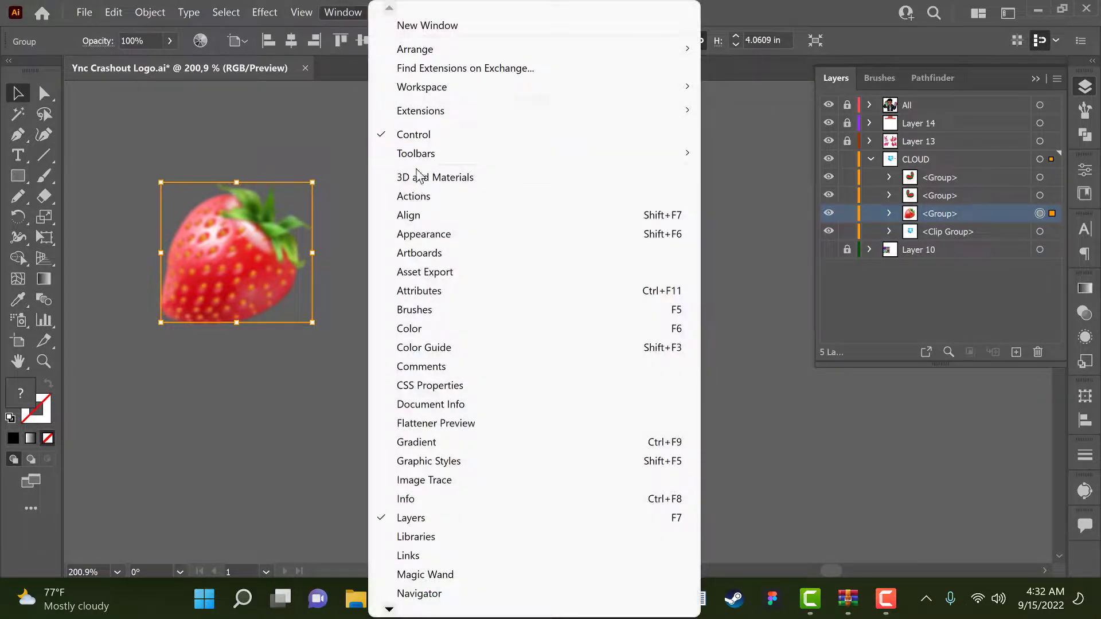
left_click(452, 233)
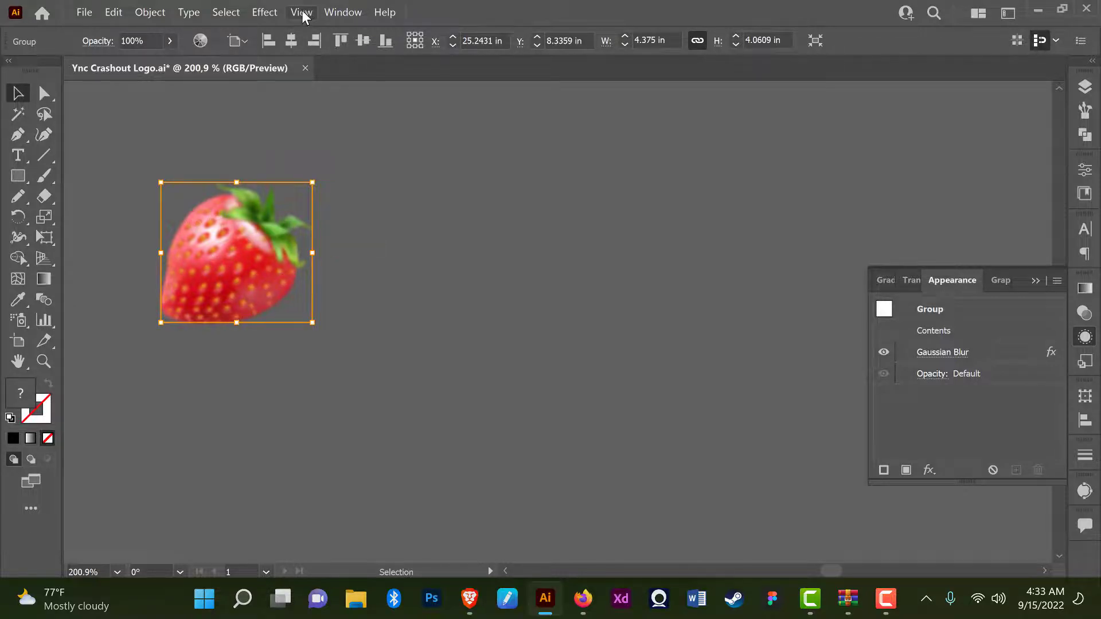
left_click(321, 12)
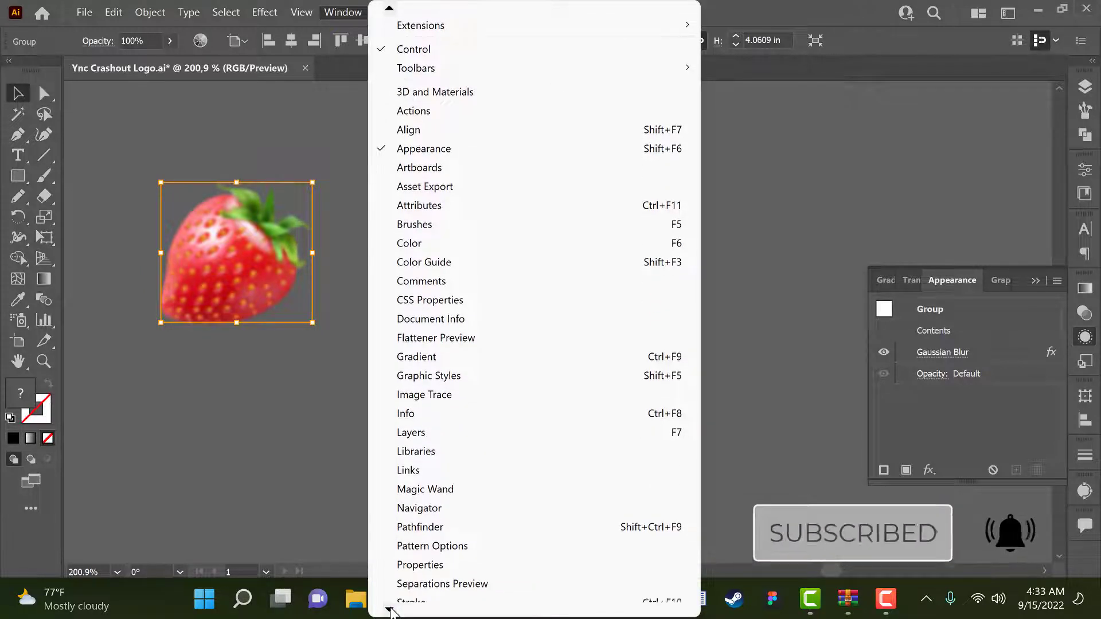
left_click(454, 501)
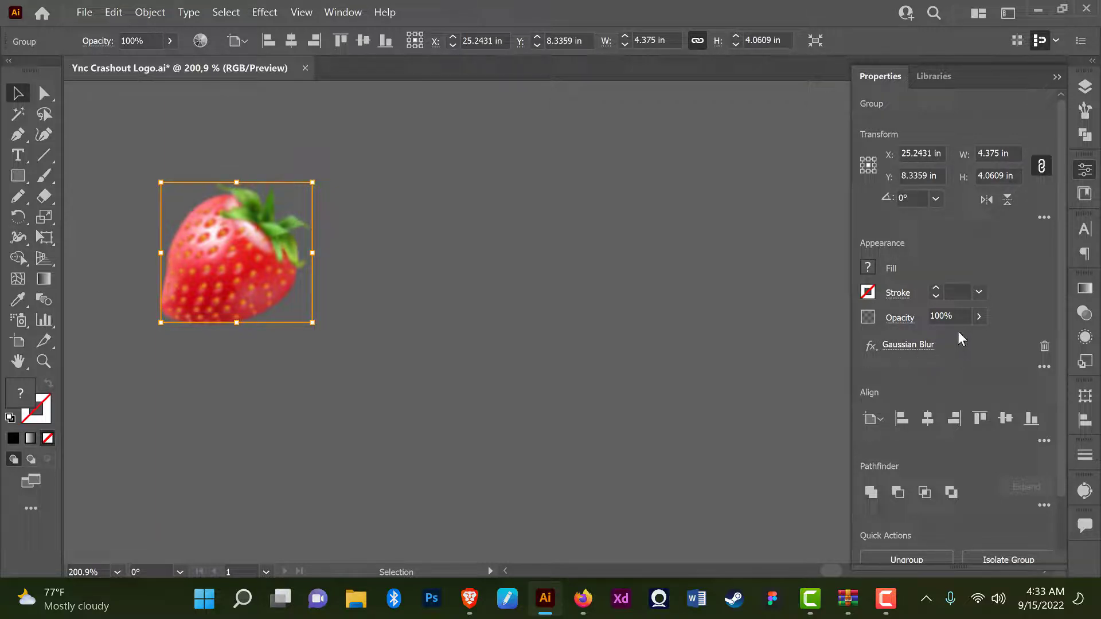
left_click(1044, 366)
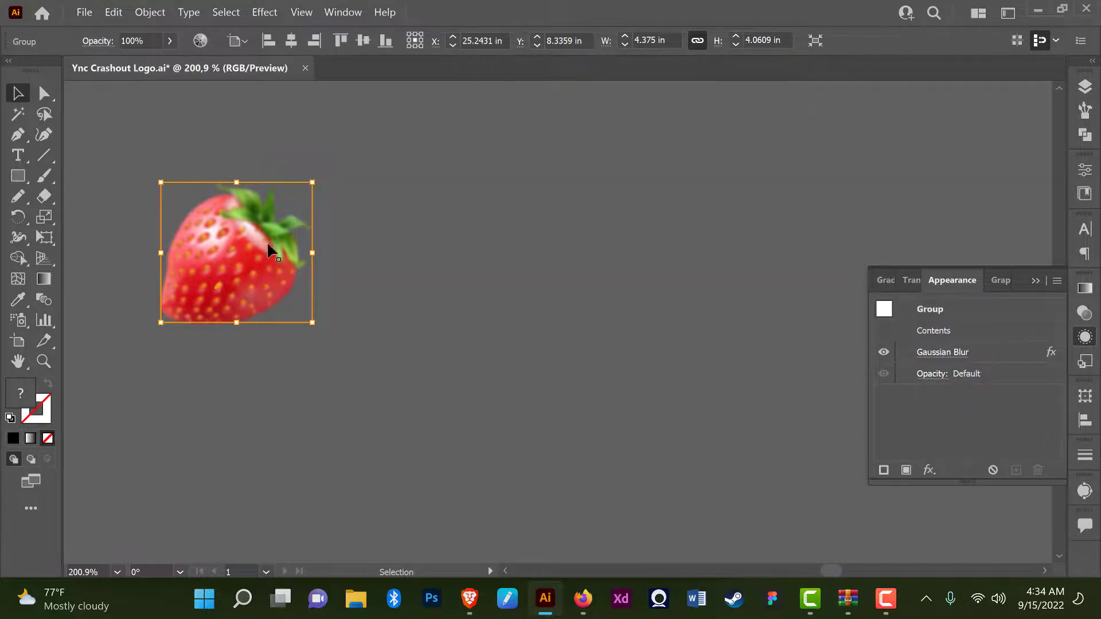
- Raise the strawberry's Gaussian Blur radius to about 6 pixels from the Appearance panel
left_click(935, 354)
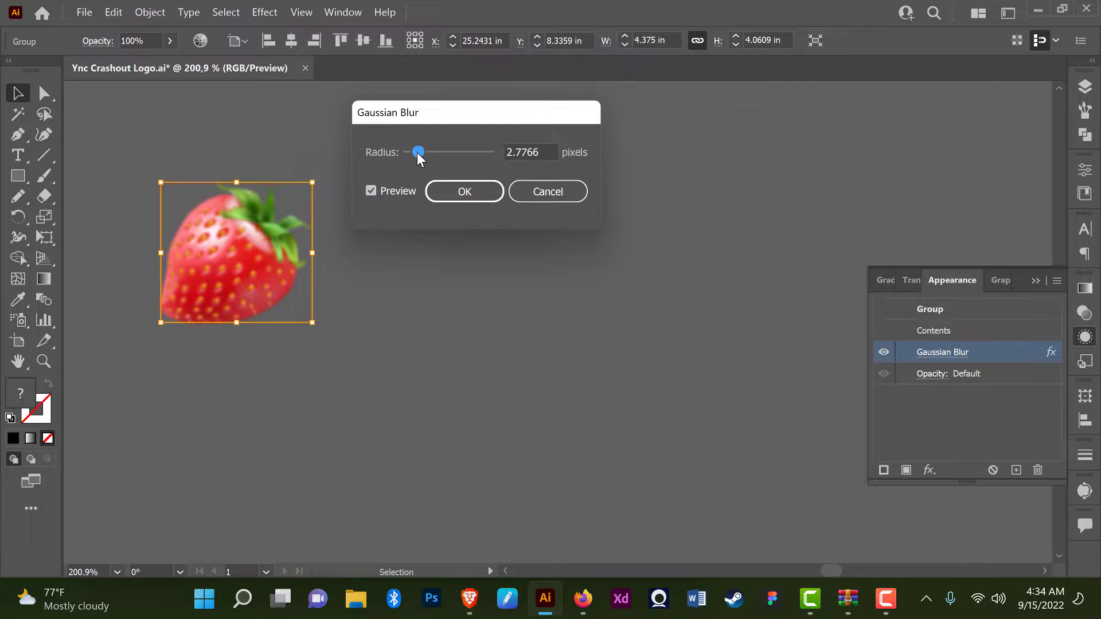
left_click_drag(417, 152, 429, 154)
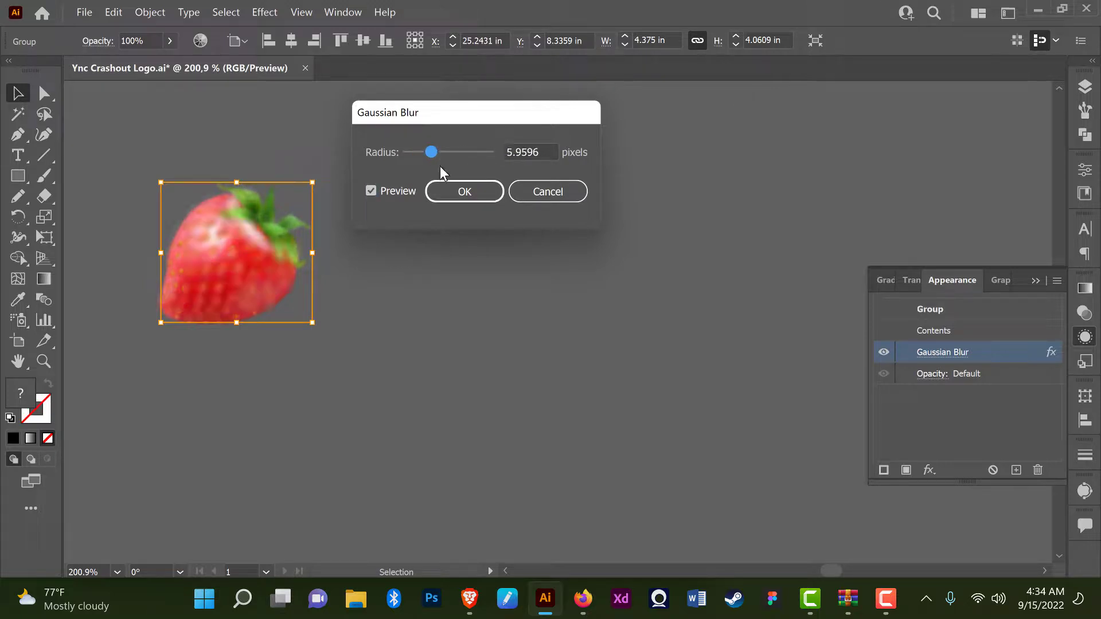
left_click(559, 194)
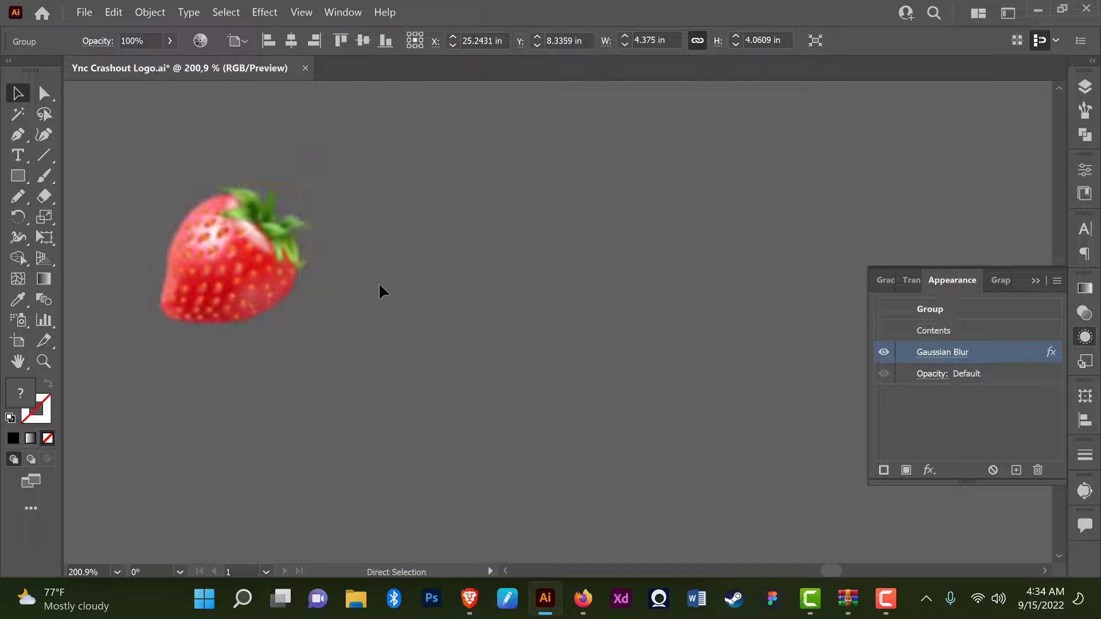
- Zoom out to frame both the poster and the blurred strawberry
key("ctrl+0")
left_click_drag(569, 320, 401, 333)
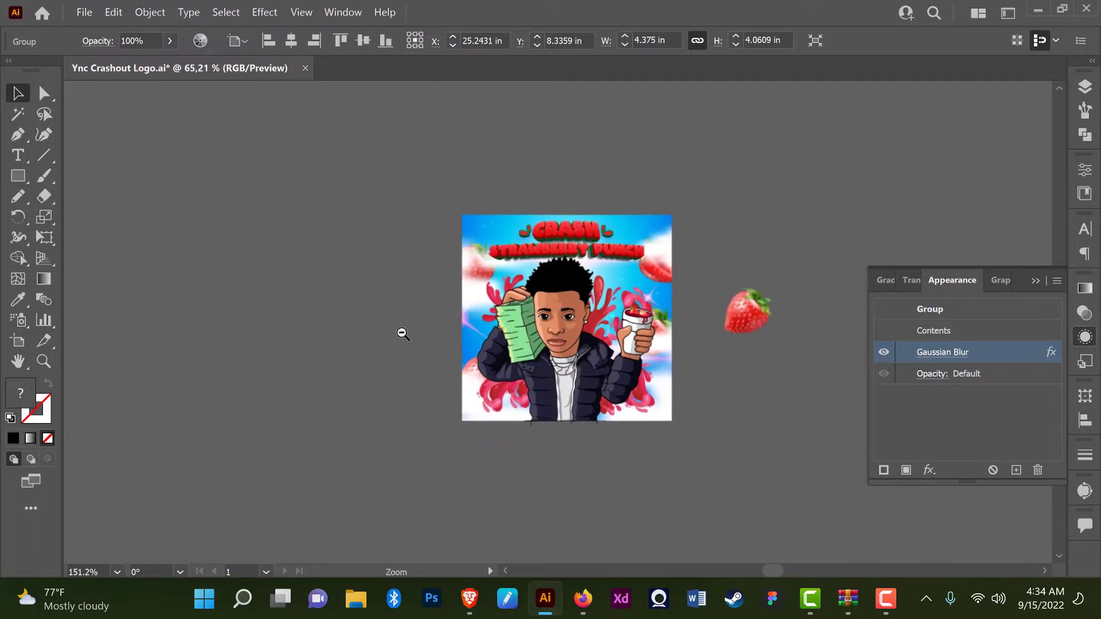
mouse_move(663, 276)
left_mouse_down()
mouse_move(757, 324)
mouse_move(653, 278)
left_mouse_up()
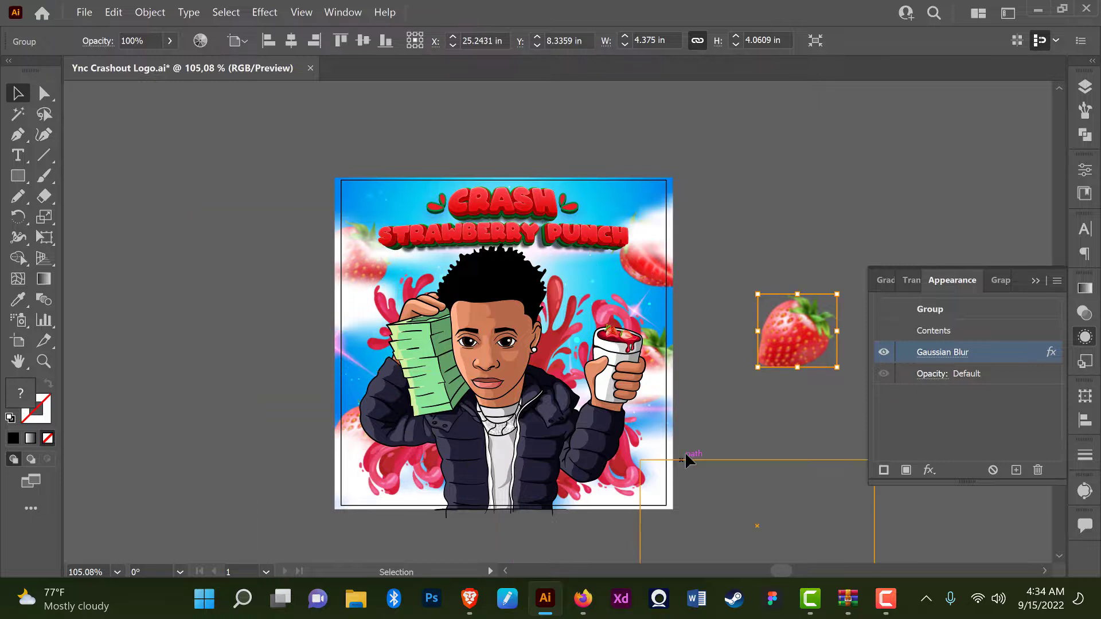
left_click_drag(690, 436, 581, 399)
key("space")
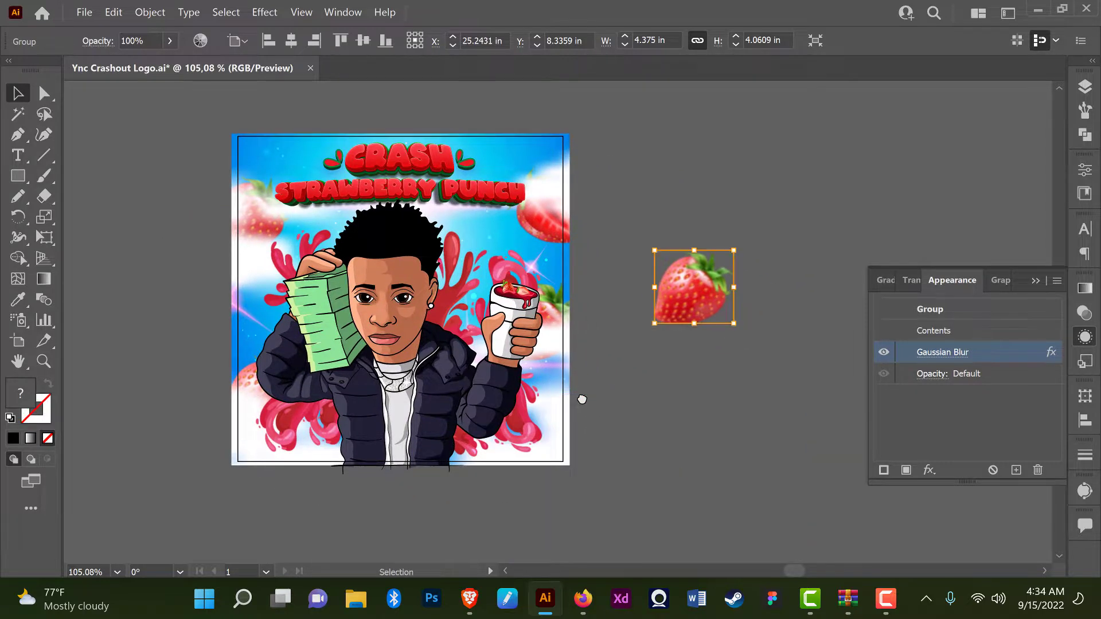